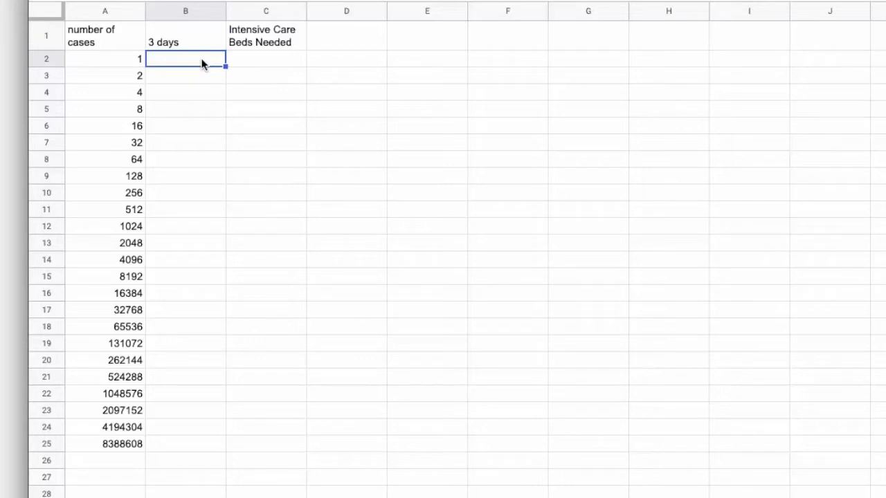
Enter 1 in B2 and =B2+3 in B3, then fill down to B25, ending at 70
type("1")
key("Return")
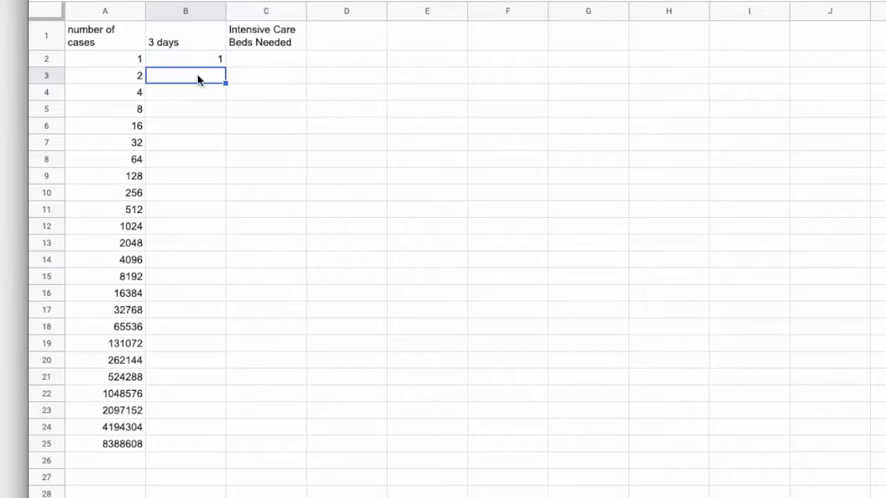
type("=")
left_click(171, 55)
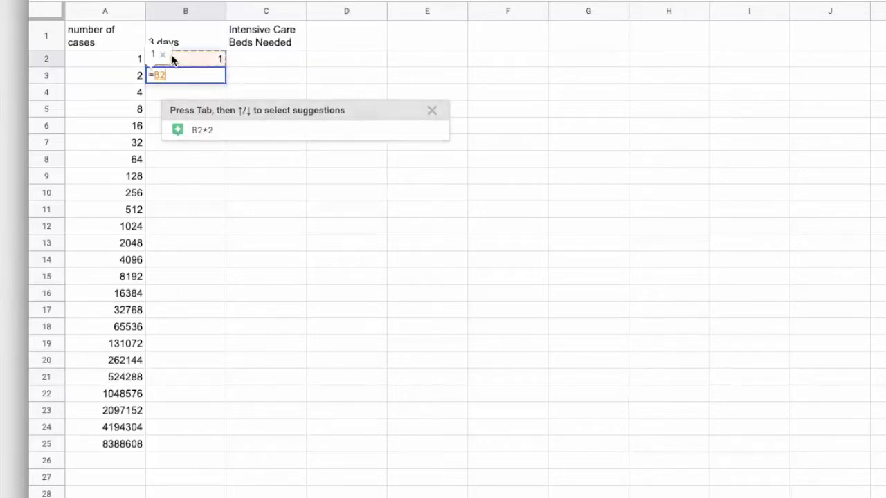
type("+3")
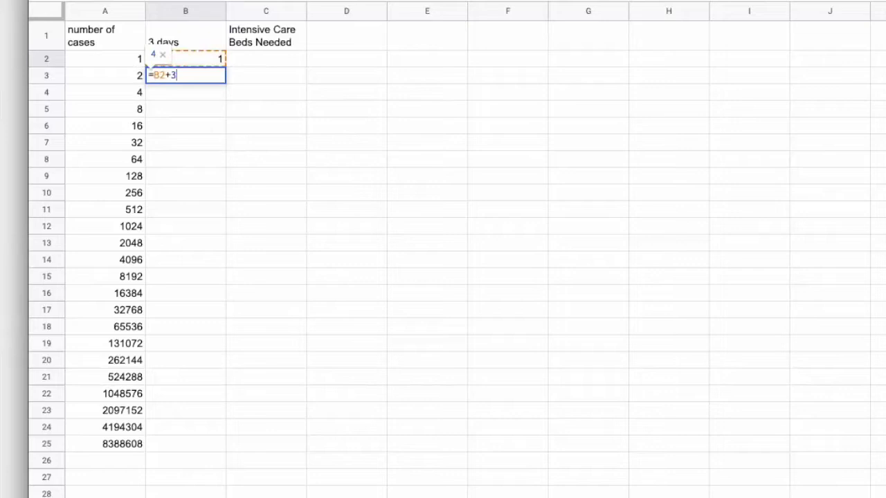
key("Return")
left_click(188, 83)
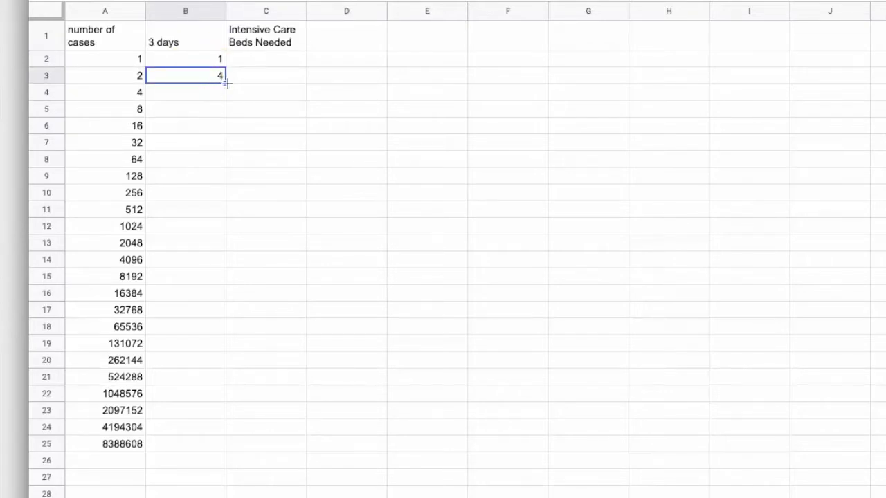
left_click_drag(225, 82, 219, 446)
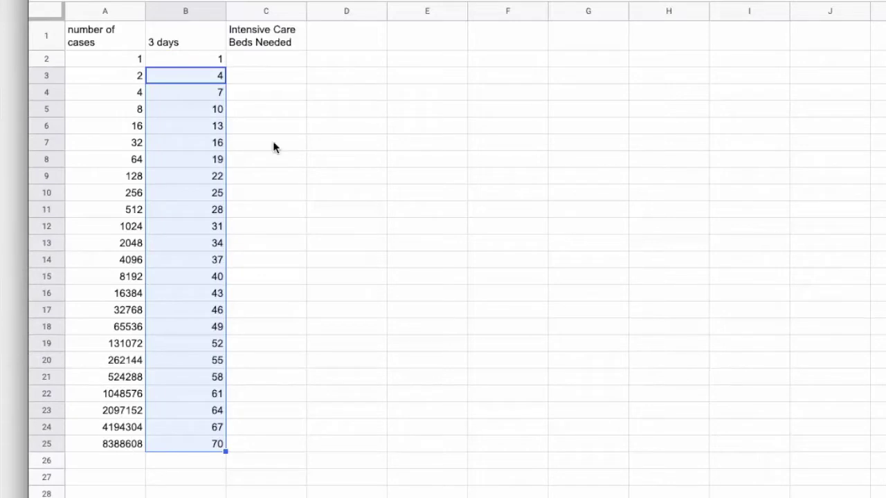
Enter =10/100*A2 in C2 and fill it down to C25, giving 0.1 through 838860.8
left_click(270, 60)
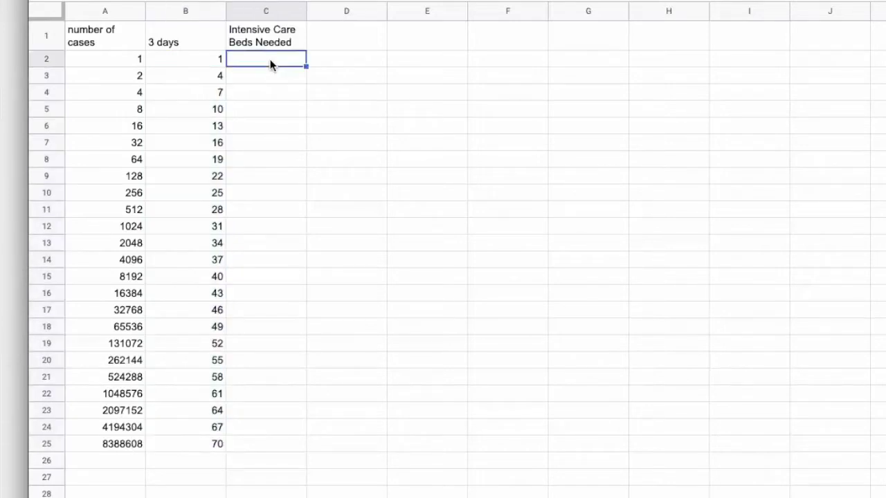
type("=10")
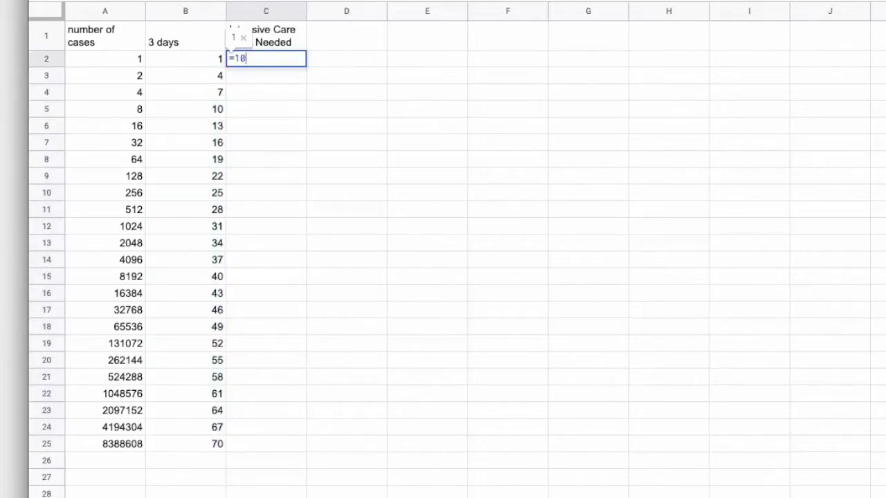
type("/100")
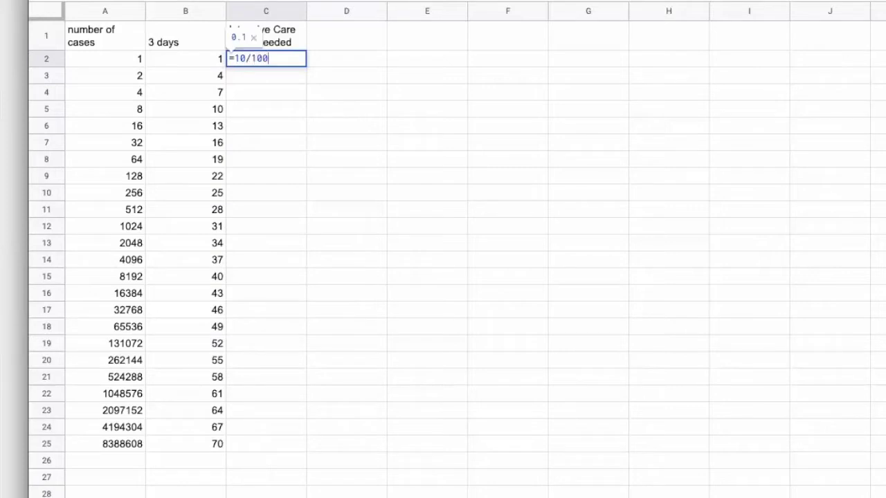
type("*")
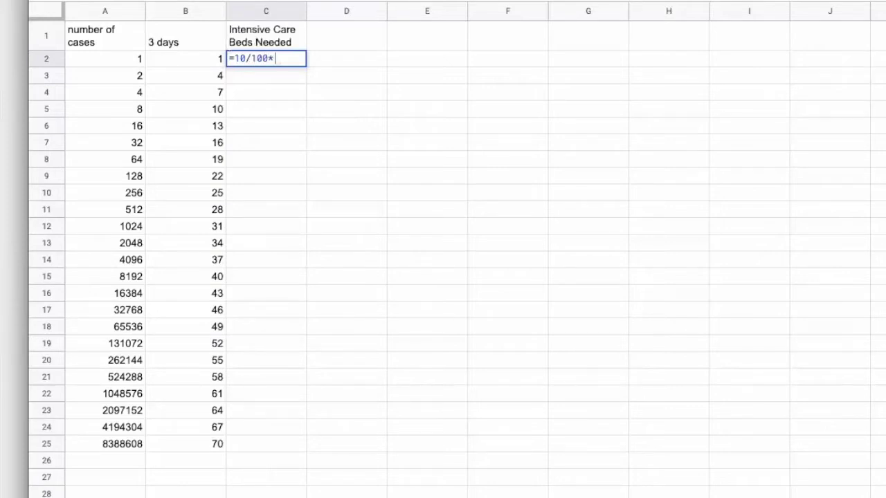
left_click(128, 61)
key("Return")
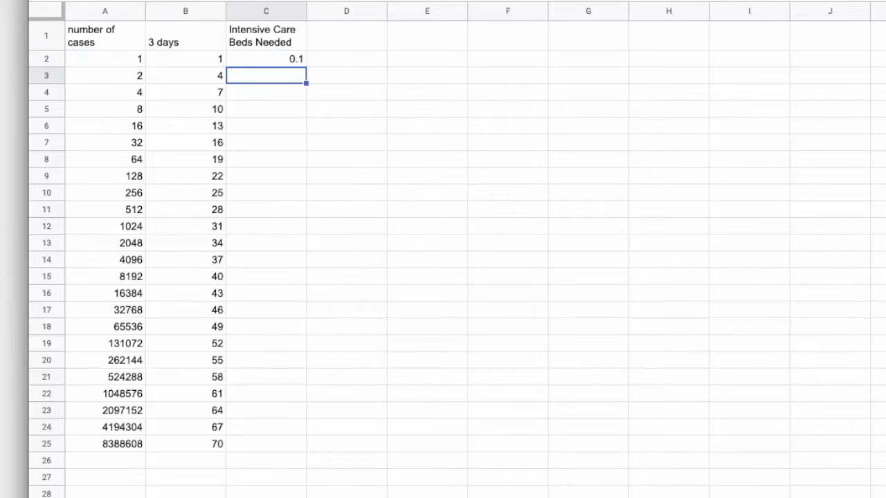
left_click(267, 61)
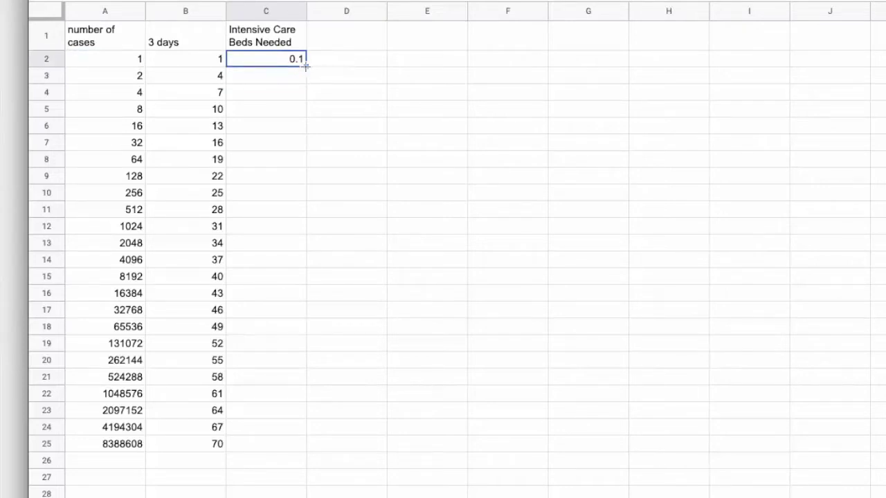
left_click_drag(306, 67, 306, 444)
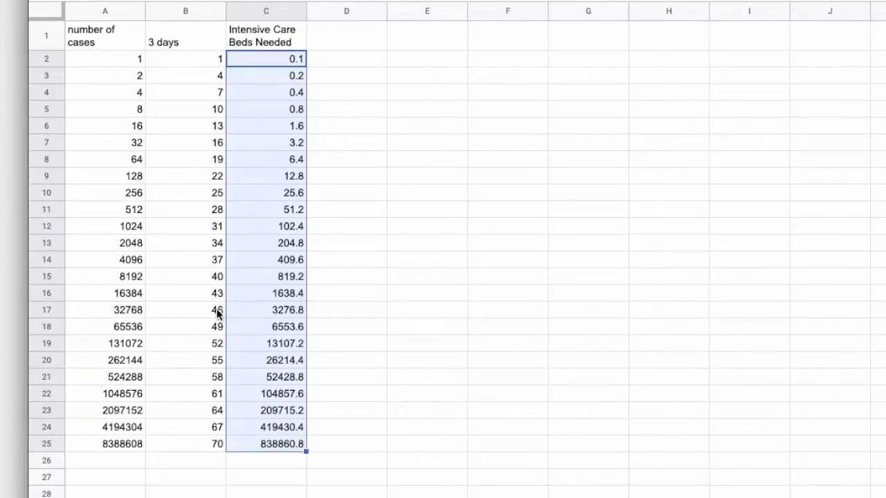
left_click(265, 315)
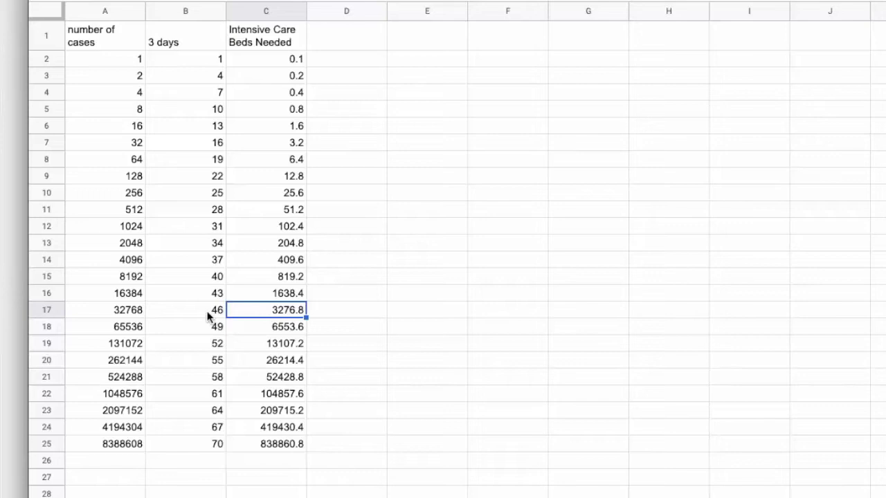
left_click(197, 63)
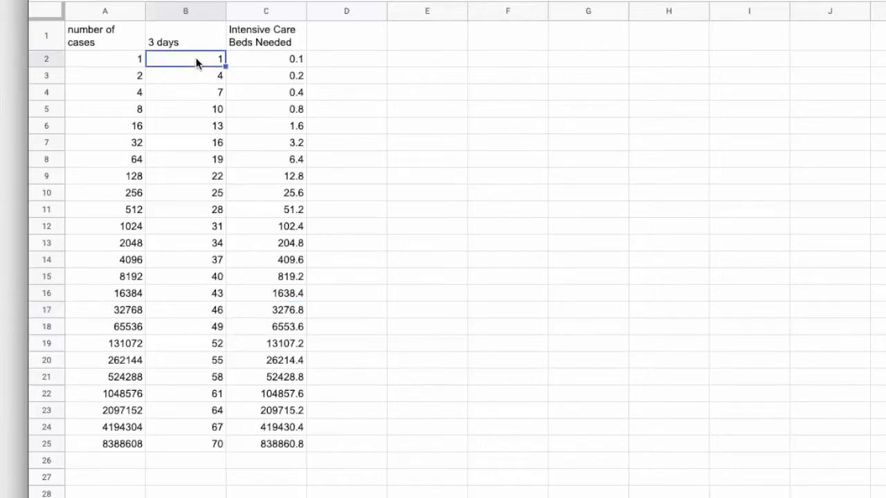
left_click(214, 313)
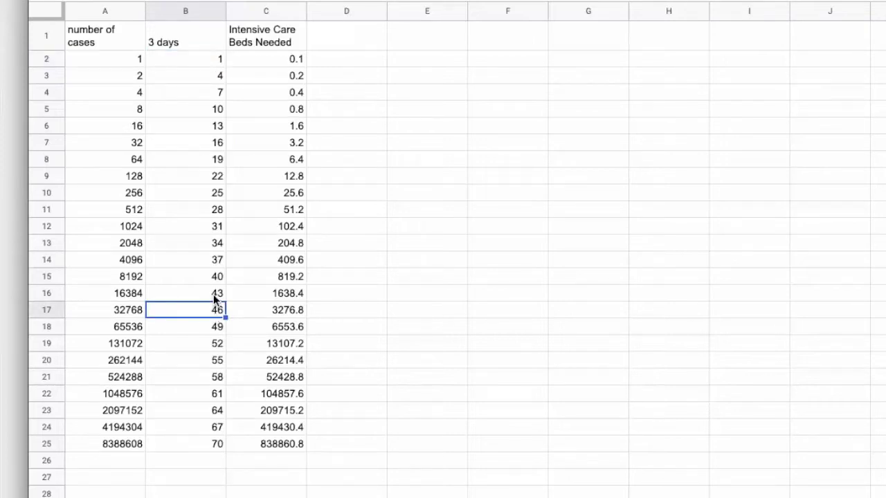
left_click(292, 309)
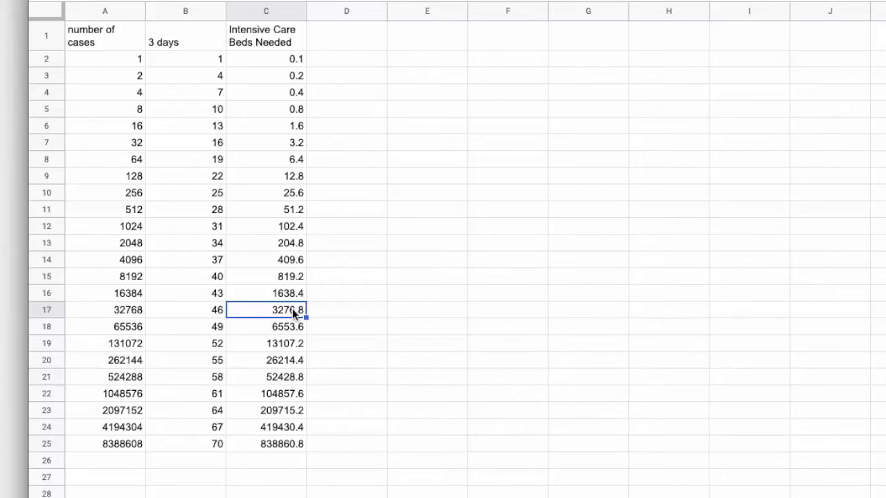
Shift the beds column one column right and title the freed column C '10 days'
left_click(263, 12)
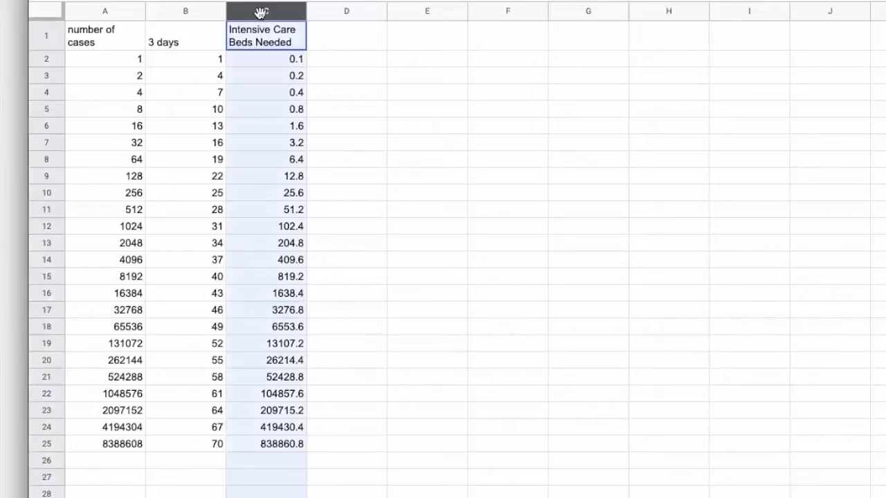
left_click_drag(261, 13, 329, 15)
left_click(270, 41)
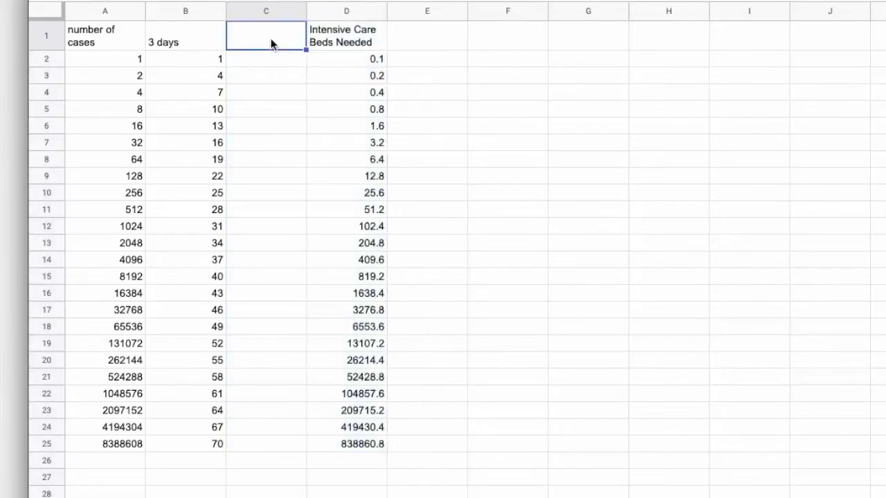
type("10 dq")
key("BackSpace")
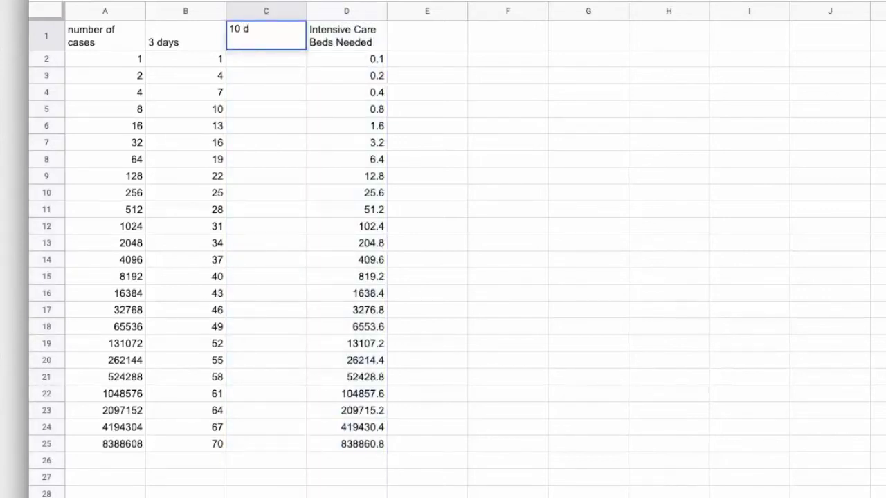
type("ays")
left_click(272, 60)
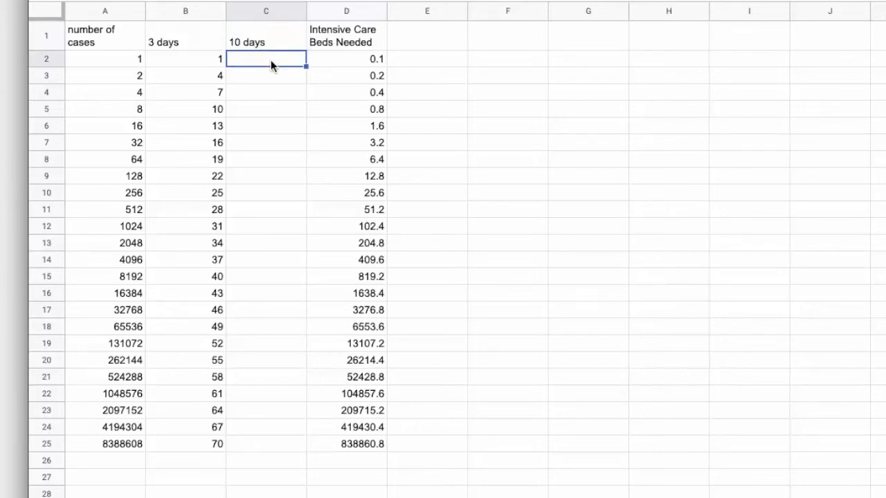
Put 1 in C2 and =C2+10 in C3, then fill down to C25, reaching 231
type("1")
key("Return")
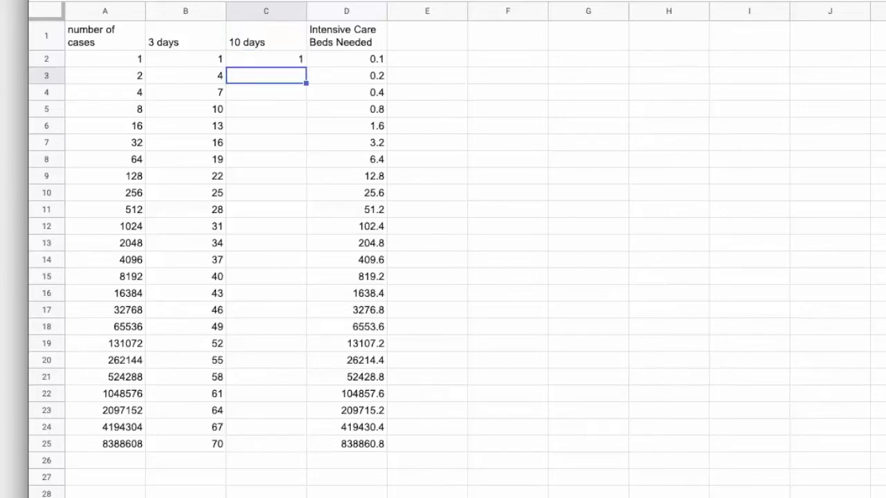
type("=")
left_click(274, 59)
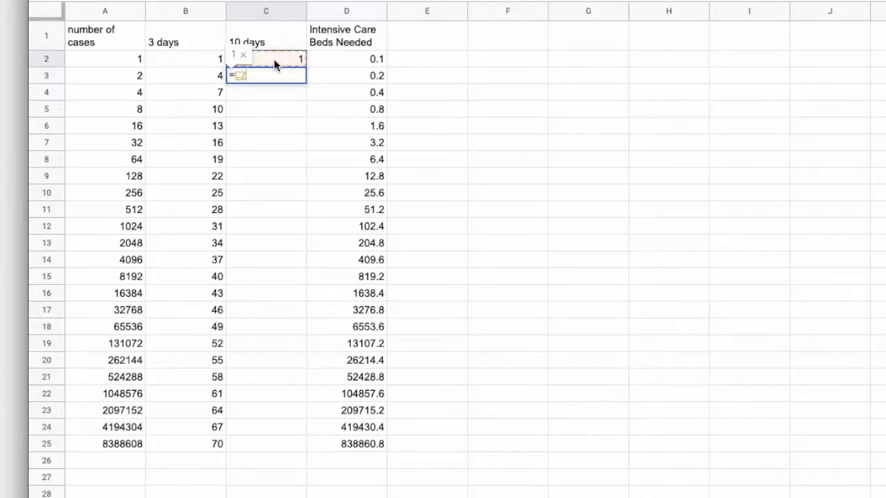
type("+10")
key("Return")
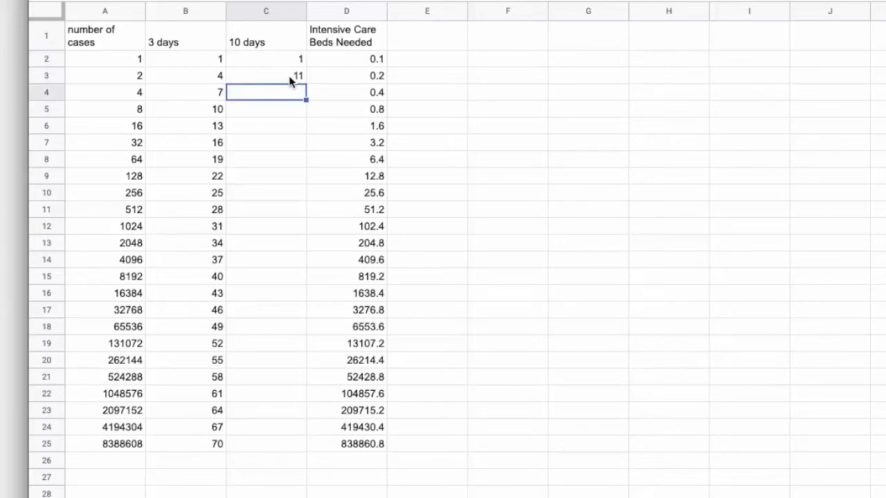
left_click(288, 76)
left_click_drag(306, 83, 300, 446)
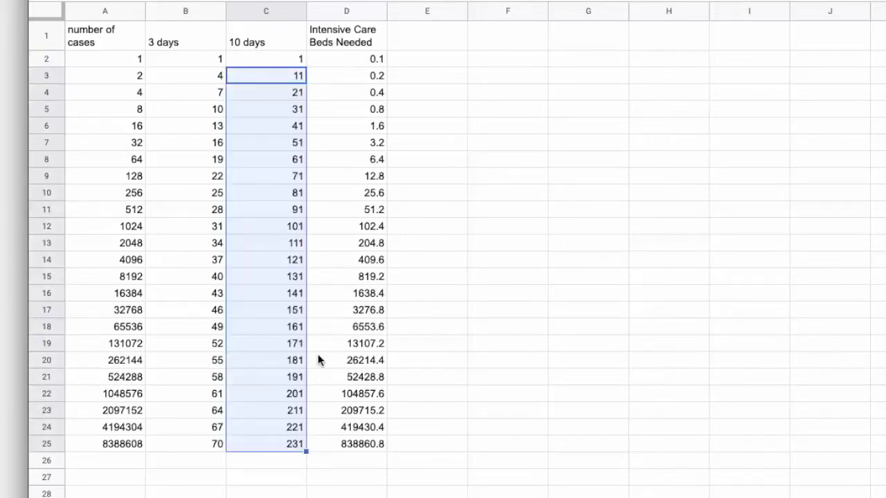
left_click(295, 295)
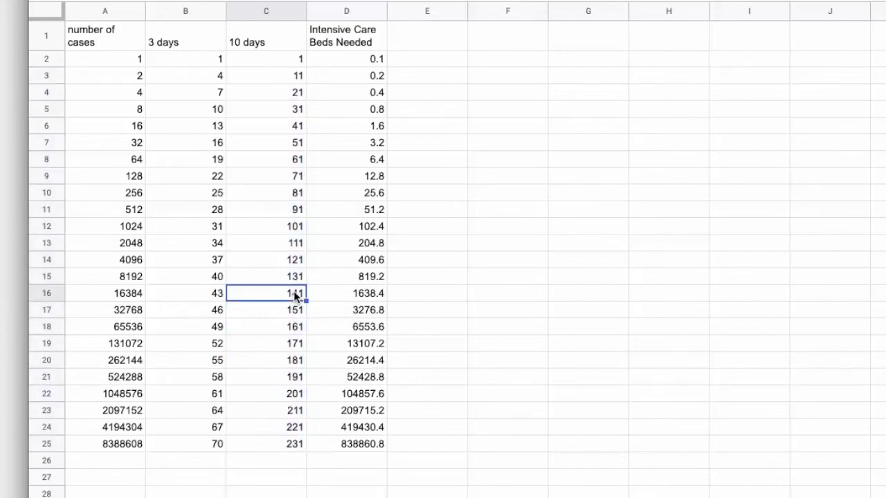
left_click(293, 312)
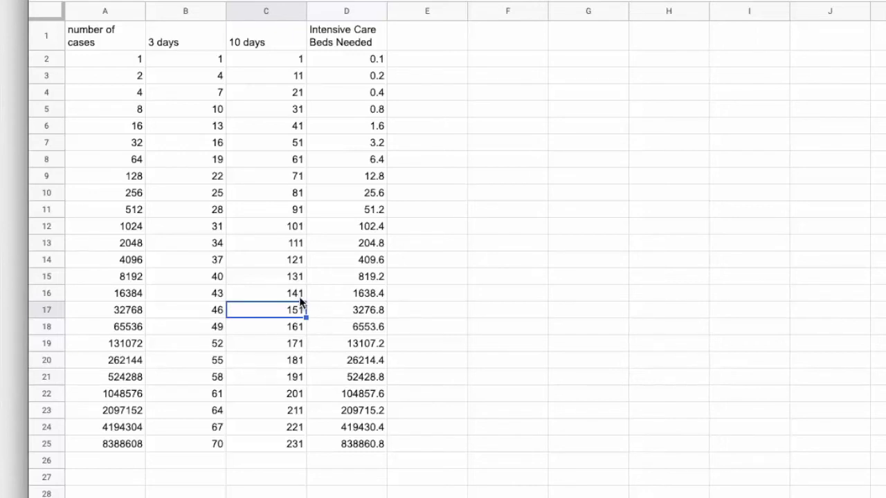
left_click(299, 296)
left_click(300, 311)
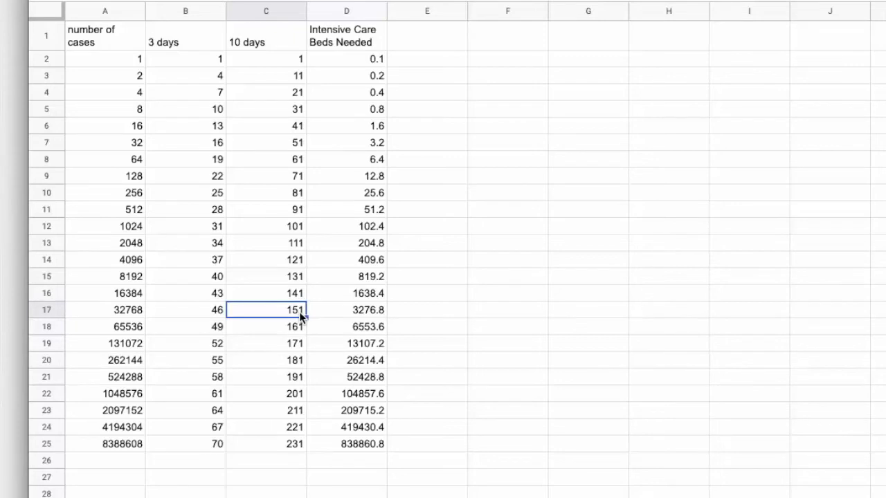
left_click(366, 296)
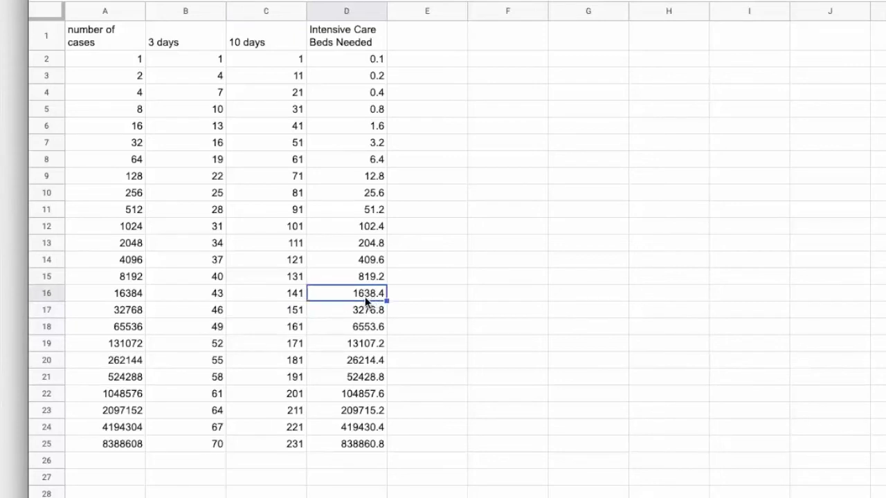
left_click(365, 312)
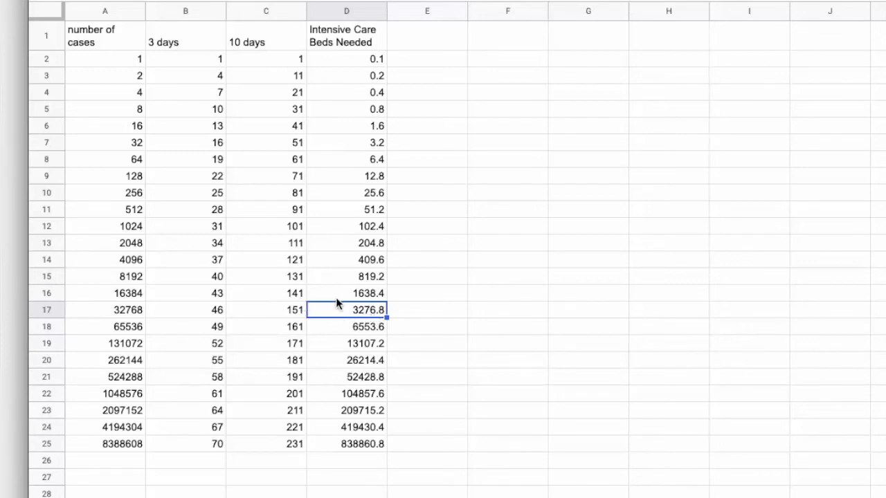
left_click(366, 293)
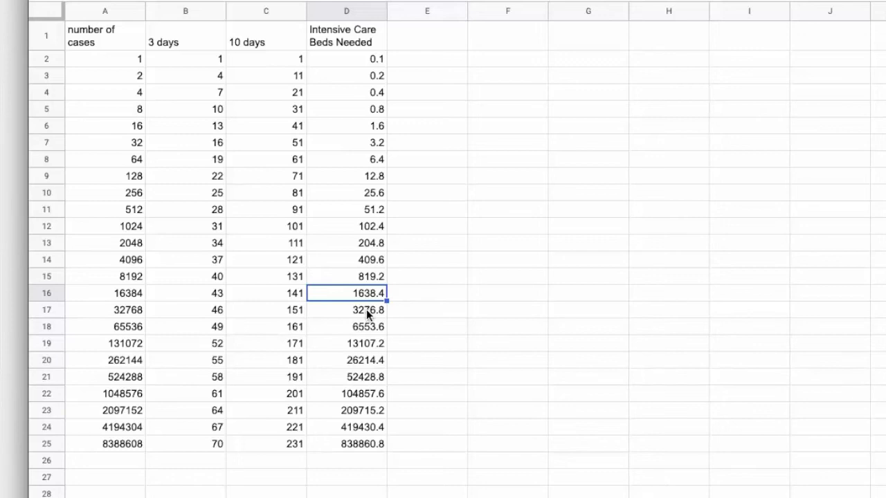
left_click(369, 313)
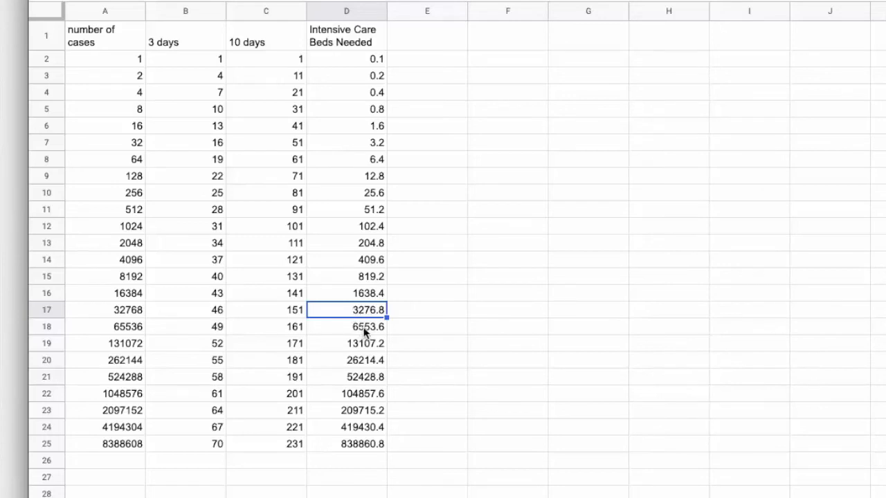
left_click(366, 331)
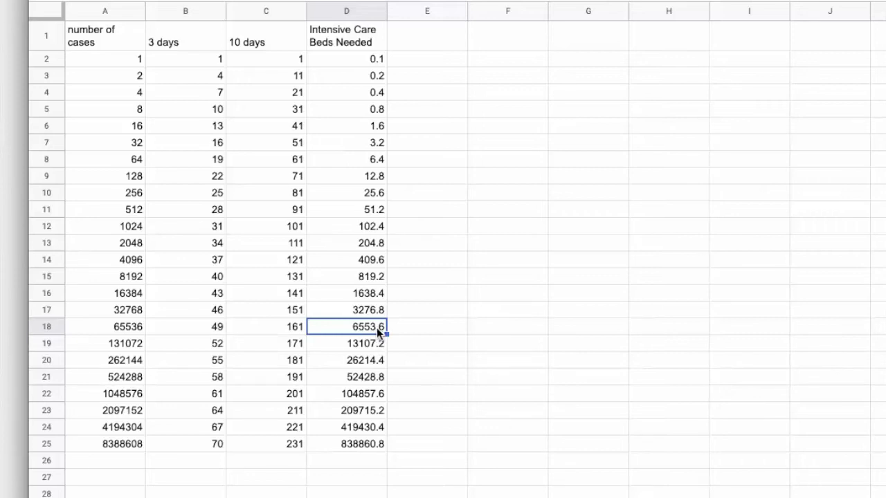
left_click(382, 312)
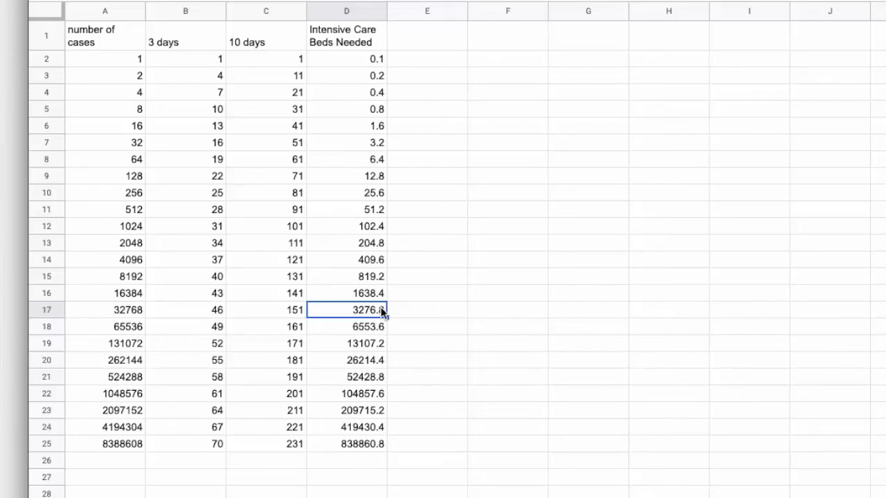
left_click(281, 315)
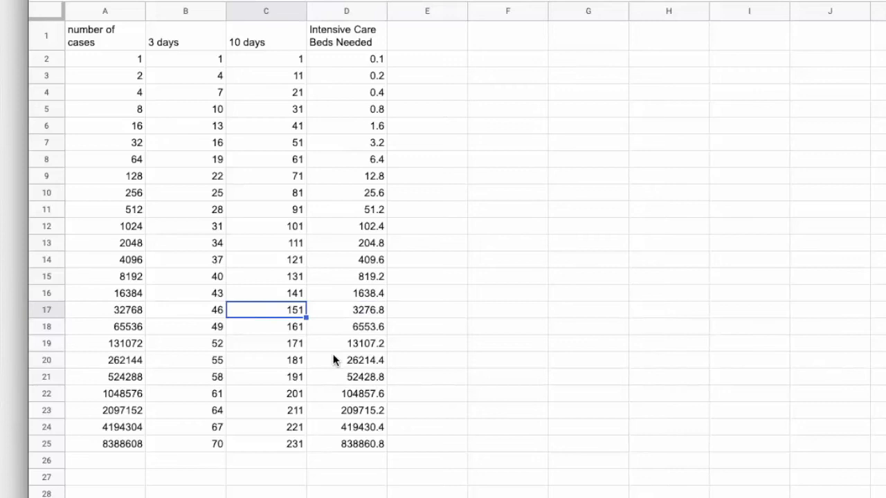
left_click(129, 398)
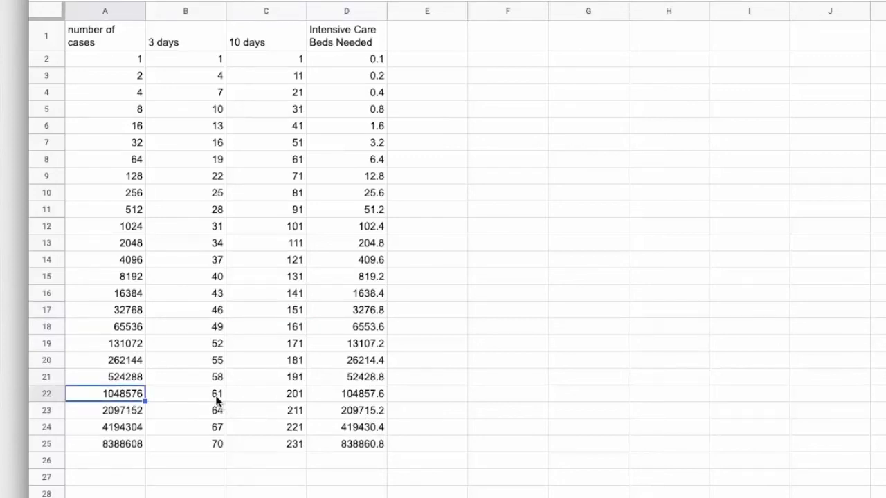
left_click(287, 394)
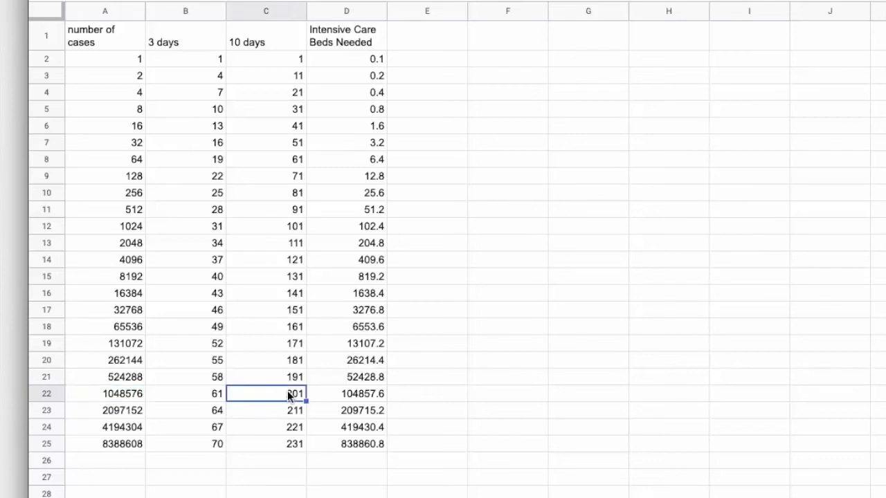
left_click(367, 400)
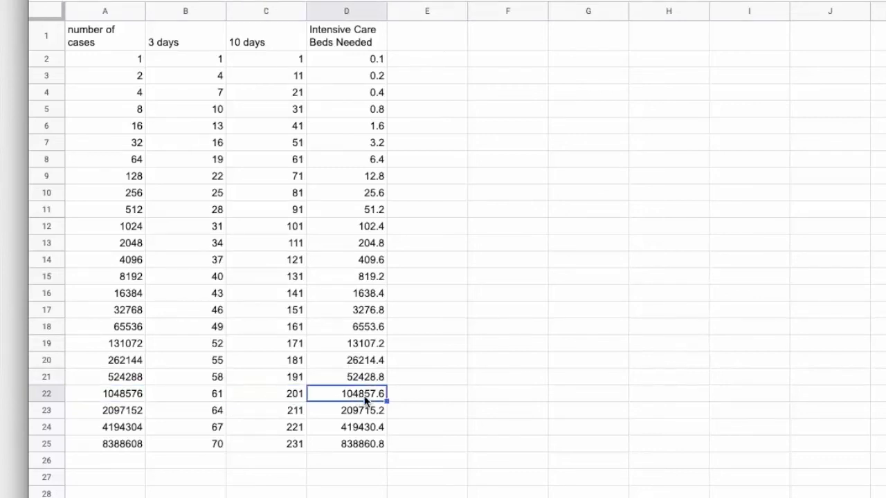